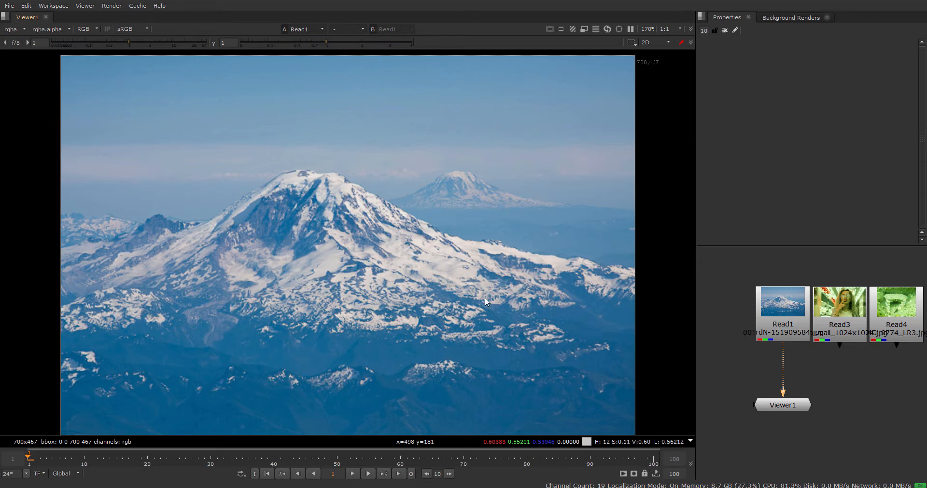
View the Read3 and Read4 images in the viewer and select the Read1 mountain image node
{"action": "left_click", "coordinate": [839, 314]}
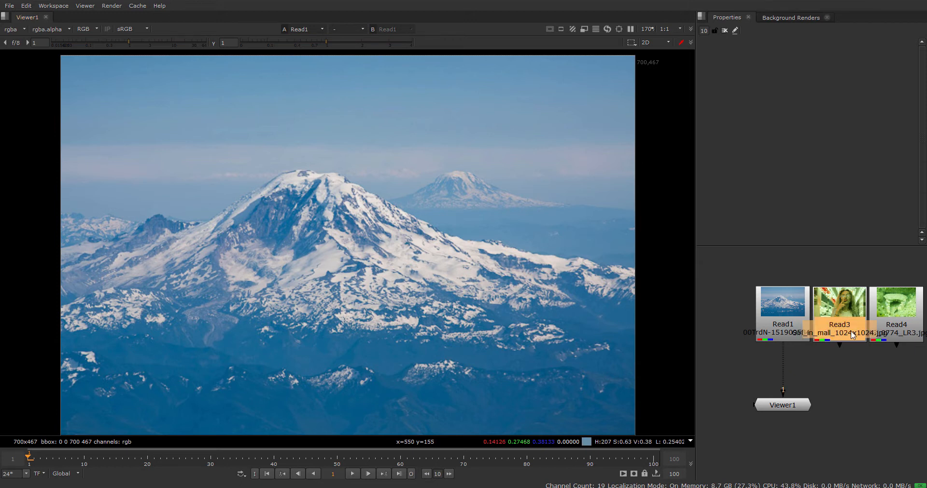
{"action": "key", "text": "1"}
{"action": "left_click", "coordinate": [900, 336]}
{"action": "key", "text": "1"}
{"action": "key", "text": "1"}
{"action": "left_click", "coordinate": [859, 403]}
{"action": "left_click", "coordinate": [792, 402]}
{"action": "left_click_drag", "start_coordinate": [776, 316], "coordinate": [776, 316]}
Open a new floating Histogram scope over the viewer and show its colour channels as separate graphs
{"action": "right_click", "coordinate": [729, 17]}
{"action": "mouse_move", "coordinate": [757, 98]}
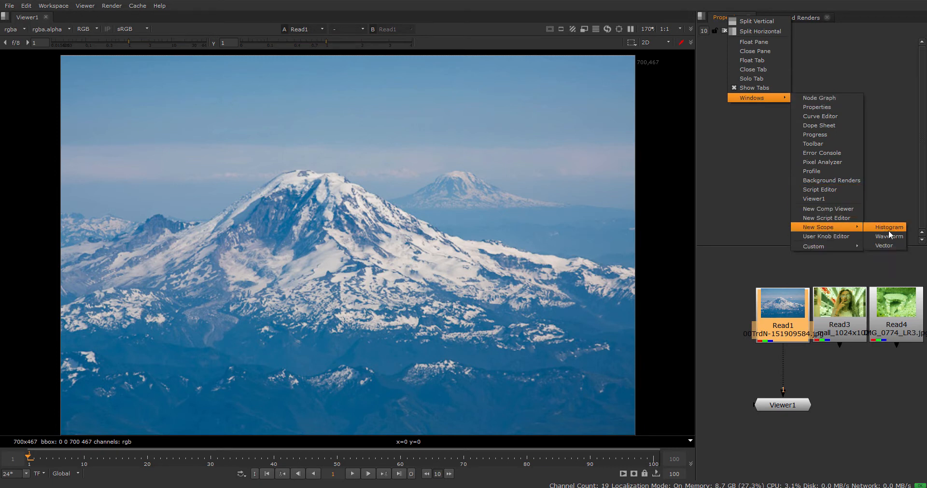
{"action": "left_click", "coordinate": [888, 228]}
{"action": "left_click_drag", "start_coordinate": [436, 165], "coordinate": [69, 75]}
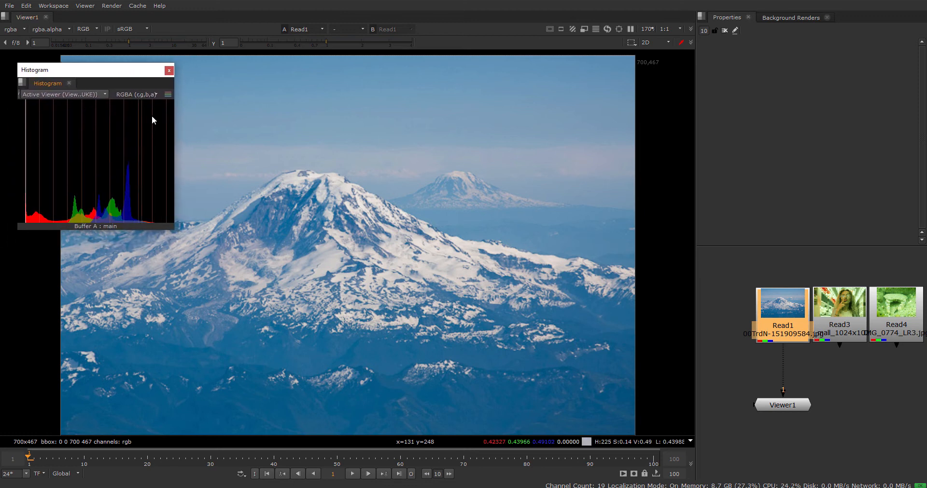
{"action": "left_click", "coordinate": [167, 94]}
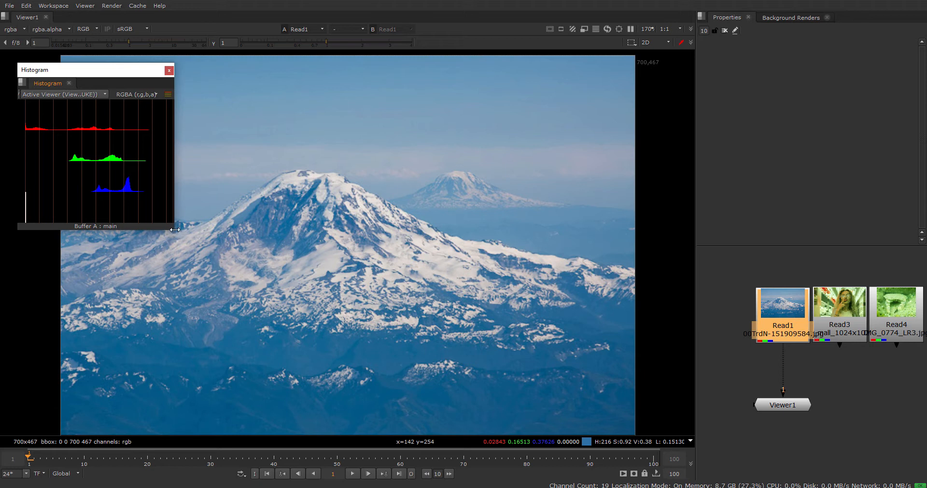
Enlarge the Histogram window and reframe the mountain image in the viewer beside it
{"action": "left_click_drag", "start_coordinate": [173, 233], "coordinate": [263, 428]}
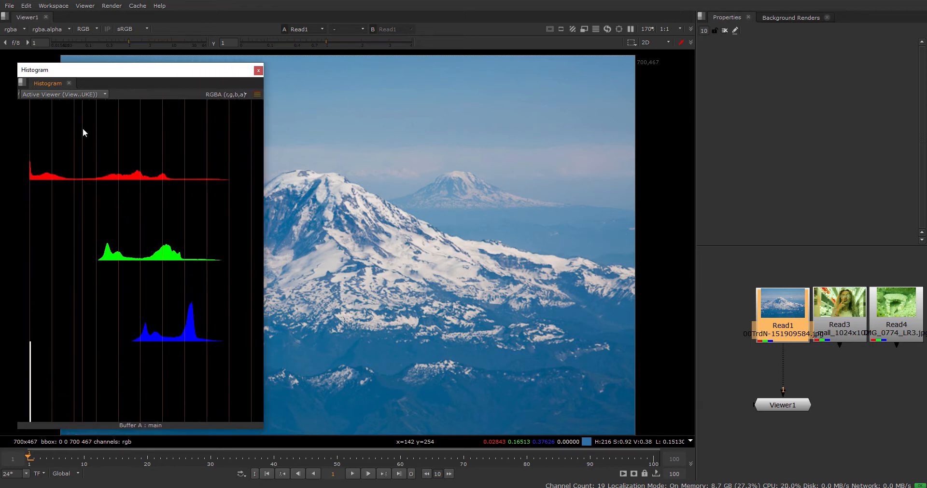
{"action": "left_click_drag", "start_coordinate": [73, 72], "coordinate": [61, 63]}
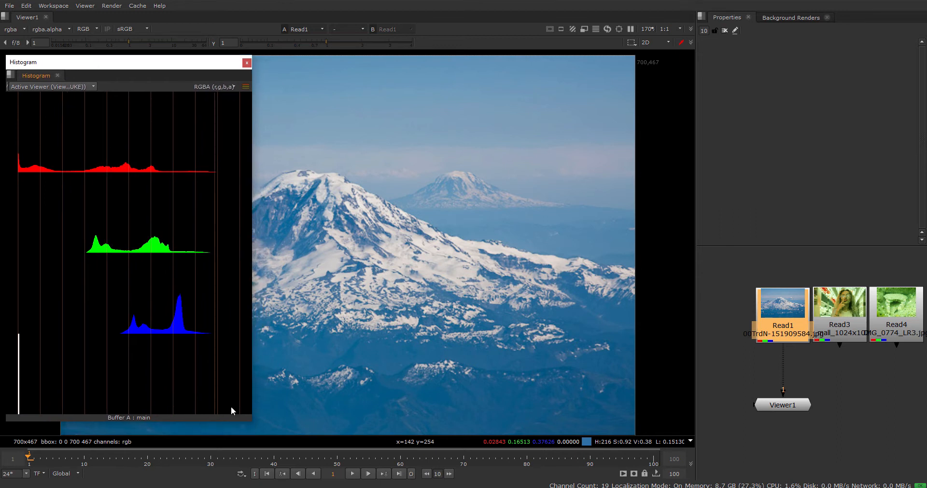
{"action": "left_click_drag", "start_coordinate": [252, 422], "coordinate": [273, 445]}
{"action": "middle_click_drag", "start_coordinate": [445, 282], "coordinate": [505, 272]}
{"action": "scroll", "coordinate": [520, 277], "scroll_direction": "down", "scroll_amount": 2}
{"action": "scroll", "coordinate": [517, 277], "scroll_direction": "up", "scroll_amount": 1}
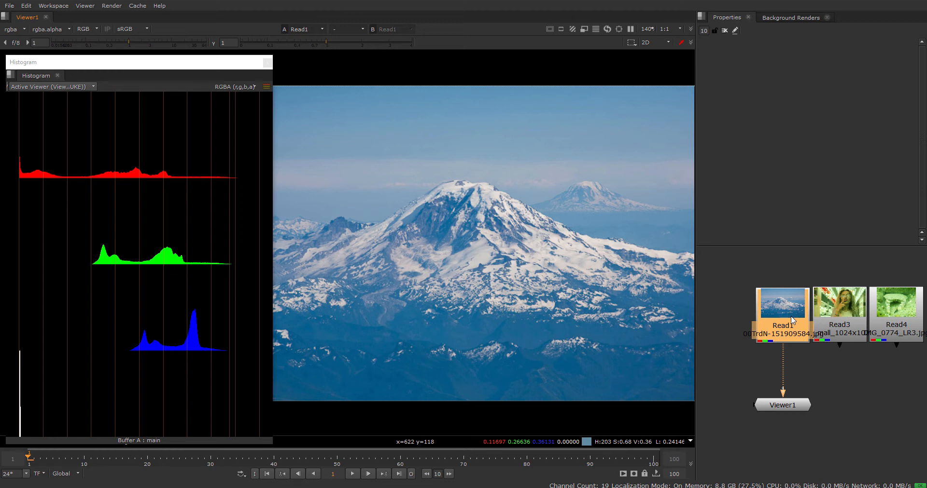
Add a Grade node after Read1 and set its gamma to 0.78 for green and 0.48 for blue
{"action": "key", "text": "g"}
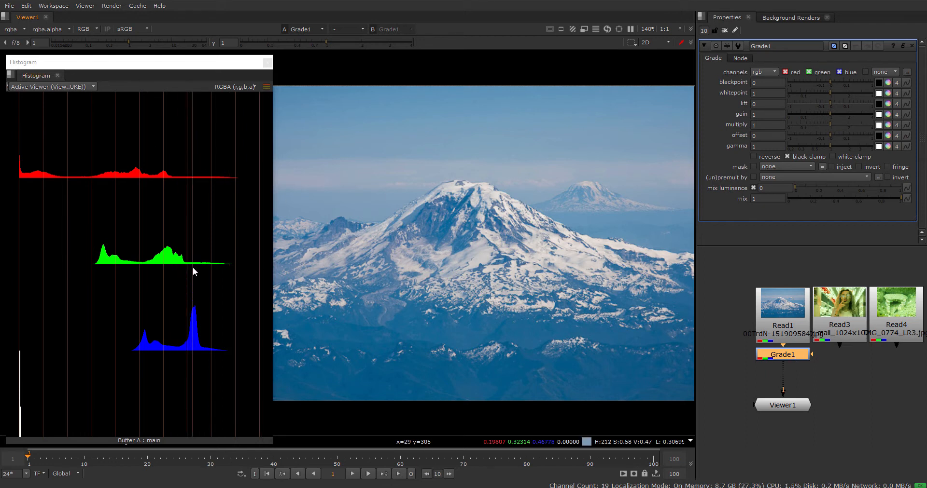
{"action": "left_click", "coordinate": [207, 64]}
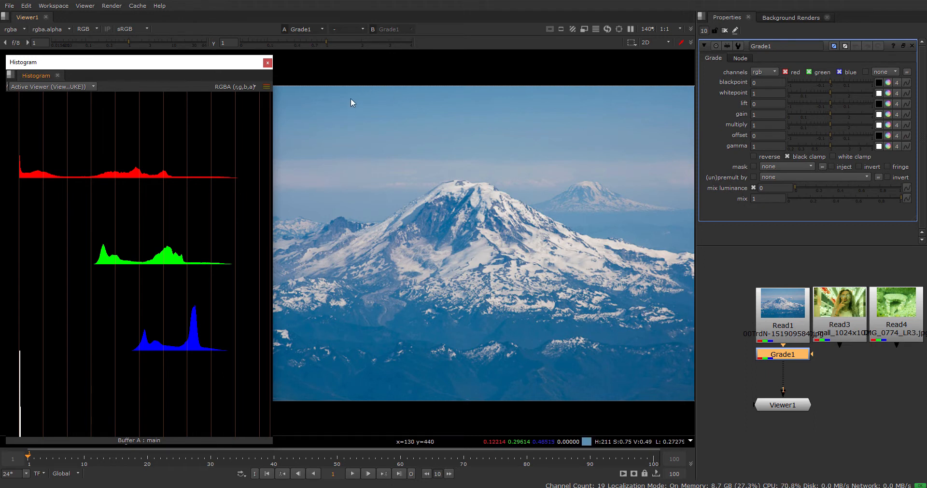
{"action": "mouse_move", "coordinate": [198, 65]}
{"action": "left_mouse_down"}
{"action": "mouse_move", "coordinate": [219, 60]}
{"action": "mouse_move", "coordinate": [204, 62]}
{"action": "left_mouse_up"}
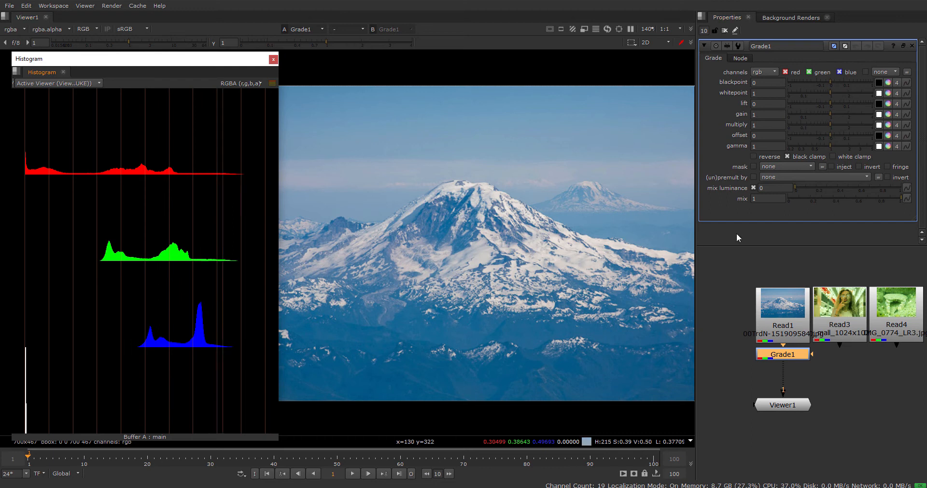
{"action": "left_click", "coordinate": [888, 146]}
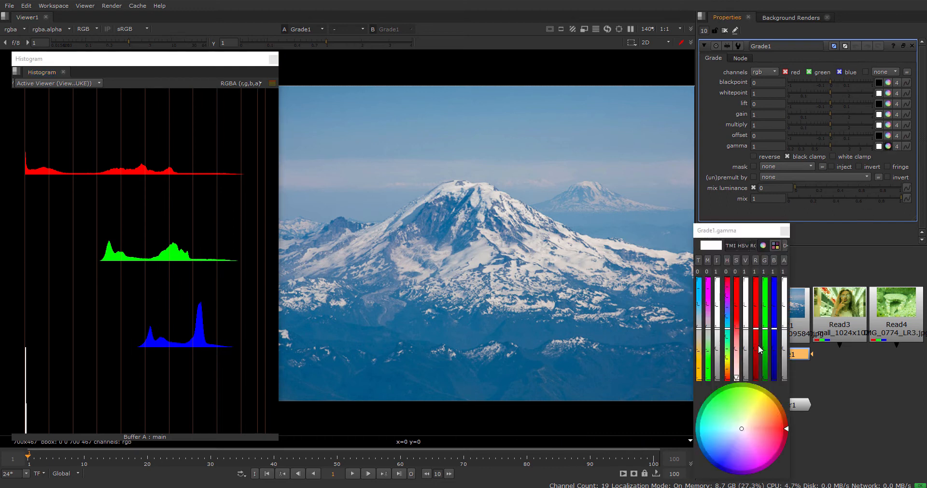
{"action": "mouse_move", "coordinate": [764, 329]}
{"action": "left_mouse_down"}
{"action": "mouse_move", "coordinate": [765, 347]}
{"action": "mouse_move", "coordinate": [769, 337]}
{"action": "left_mouse_up"}
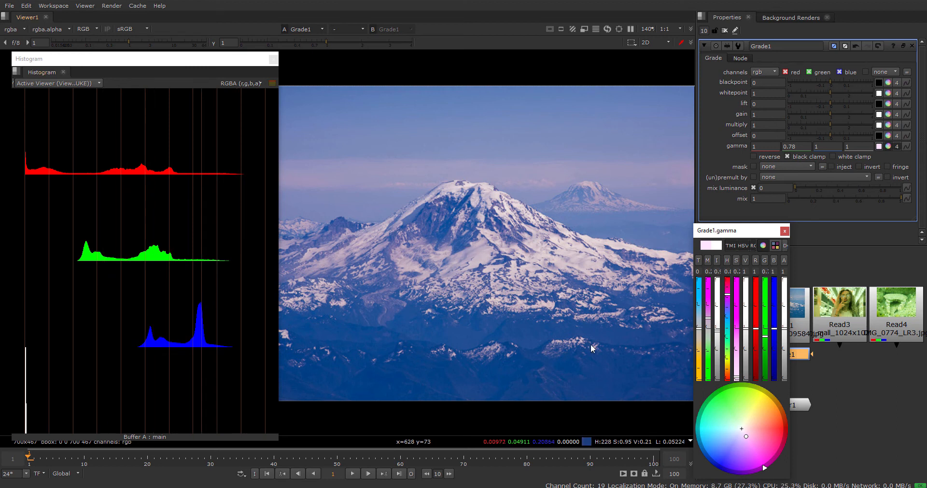
{"action": "left_click_drag", "start_coordinate": [775, 336], "coordinate": [775, 357]}
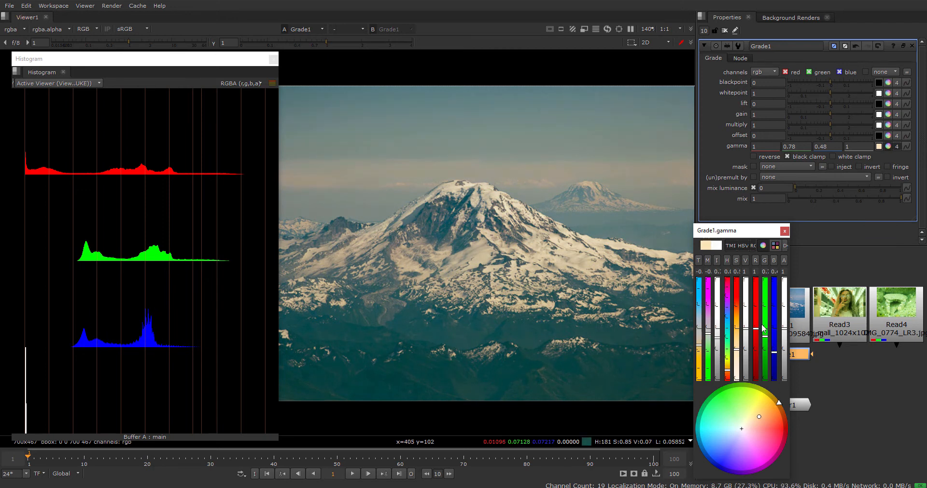
{"action": "left_click", "coordinate": [785, 231]}
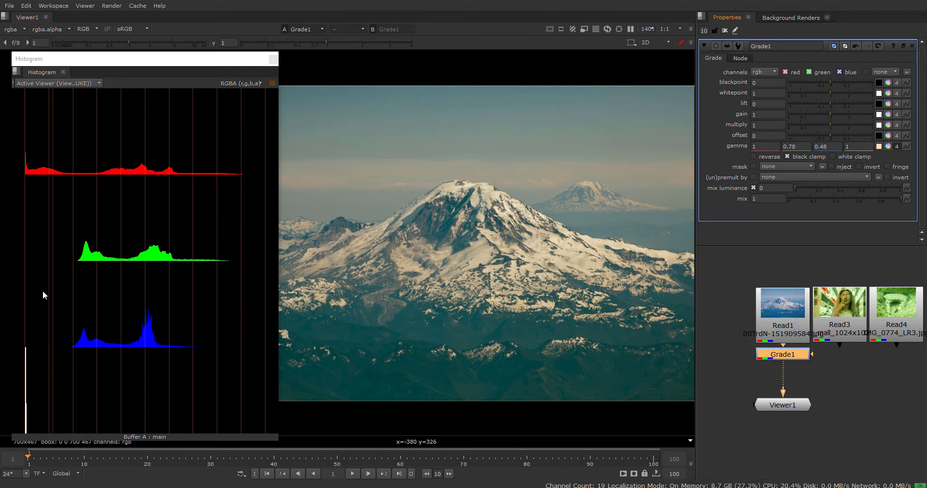
Set the mountain Grade's blackpoint to 0.06 for green and 0.1 for blue
{"action": "left_click", "coordinate": [887, 83]}
{"action": "left_click_drag", "start_coordinate": [765, 329], "coordinate": [766, 316]}
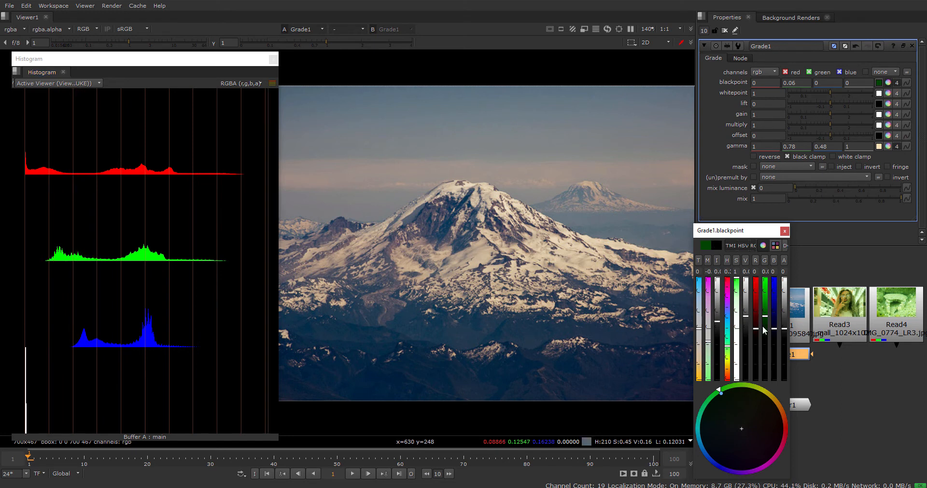
{"action": "left_click_drag", "start_coordinate": [775, 329], "coordinate": [779, 313]}
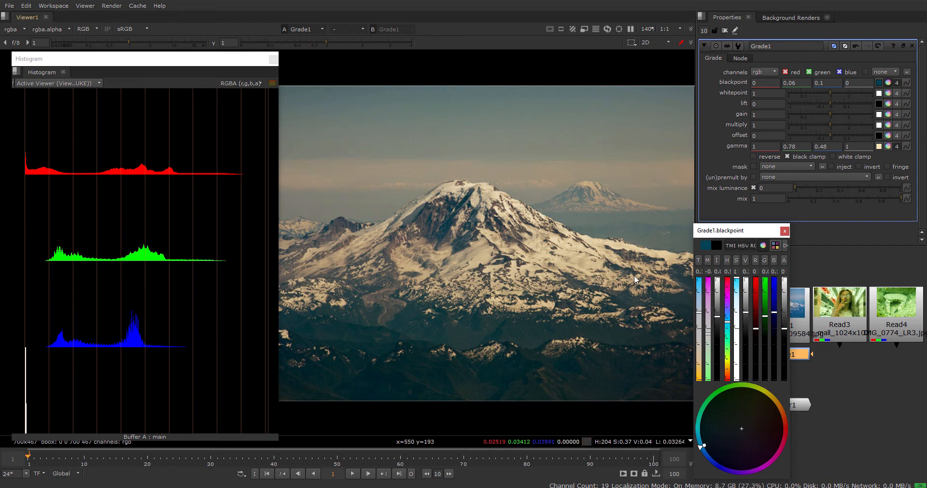
{"action": "left_click", "coordinate": [784, 231]}
Raise the blue gamma of the mountain Grade to 0.52
{"action": "left_click", "coordinate": [888, 147]}
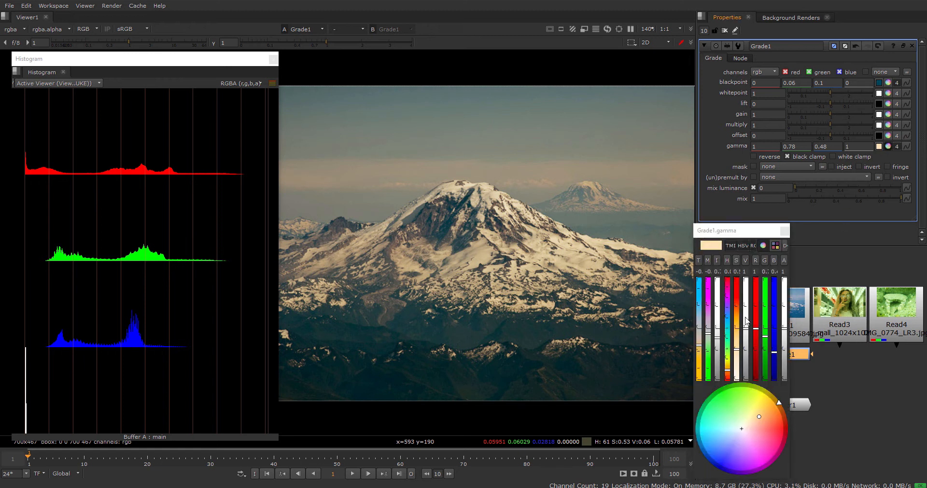
{"action": "left_click", "coordinate": [775, 353]}
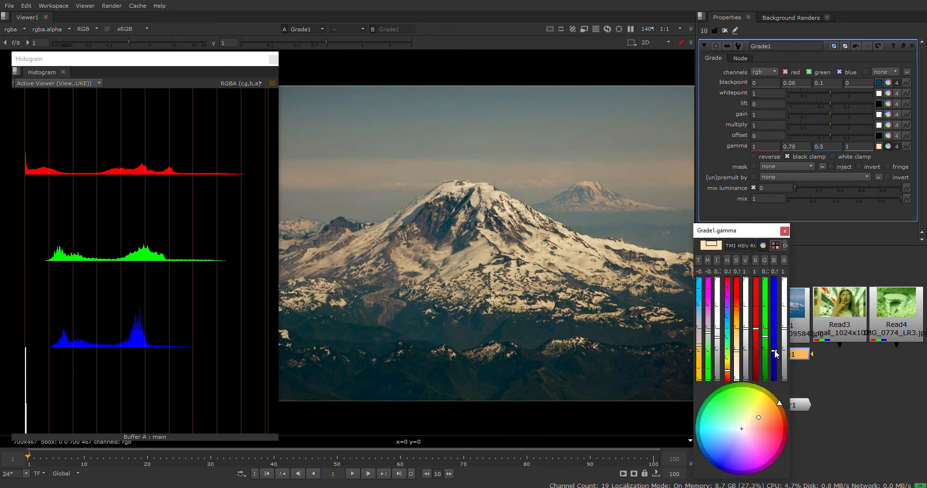
{"action": "left_click_drag", "start_coordinate": [774, 353], "coordinate": [775, 350]}
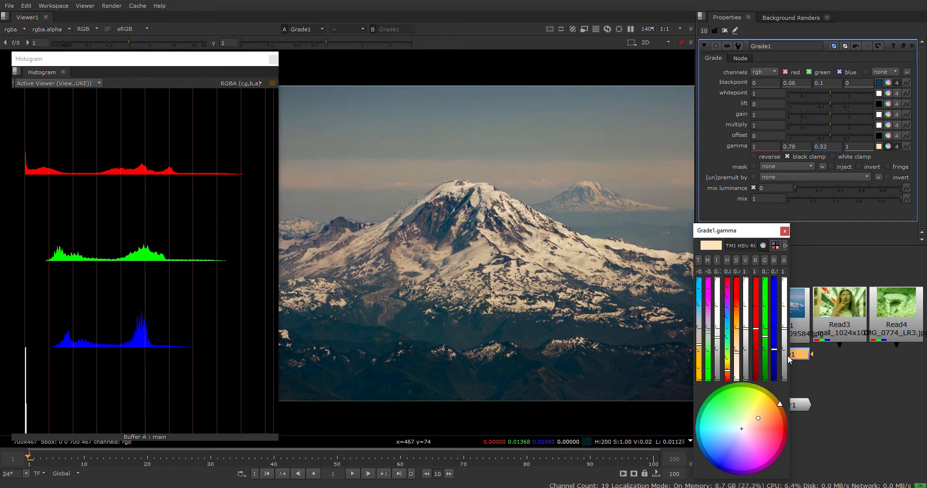
{"action": "left_click", "coordinate": [785, 231]}
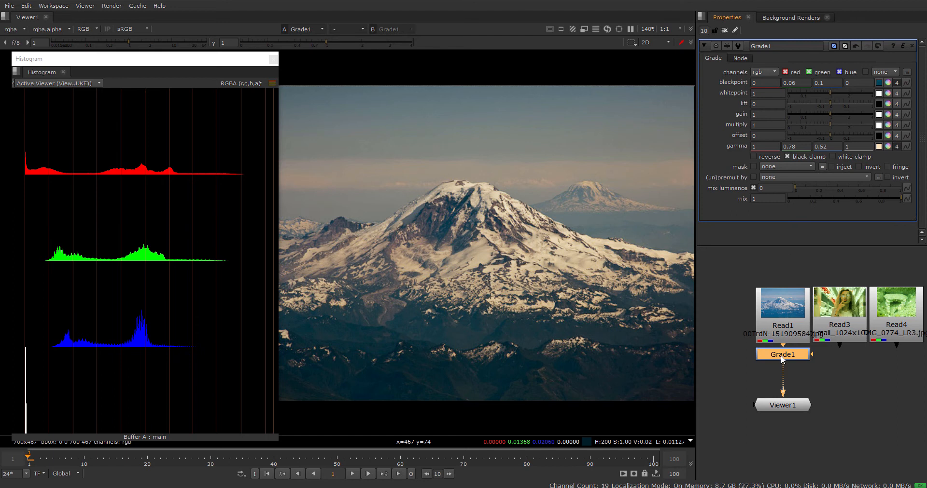
Connect Read1 and its Grade node to separate viewer inputs and switch between them to compare the original and graded mountain
{"action": "left_click", "coordinate": [782, 332]}
{"action": "key", "text": "2"}
{"action": "left_click", "coordinate": [783, 357]}
{"action": "key", "text": "1"}
{"action": "key", "text": "2"}
{"action": "key", "text": "1"}
{"action": "key", "text": "2"}
{"action": "key", "text": "1"}
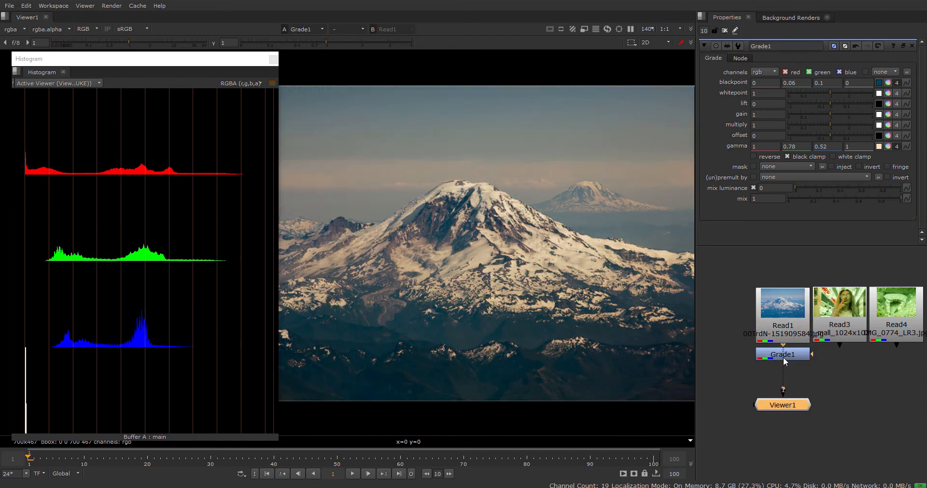
{"action": "key", "text": "2"}
{"action": "key", "text": "1"}
Delete the mountain image's Grade node and add a Grade node to Read3, viewing its output
{"action": "left_click", "coordinate": [785, 358]}
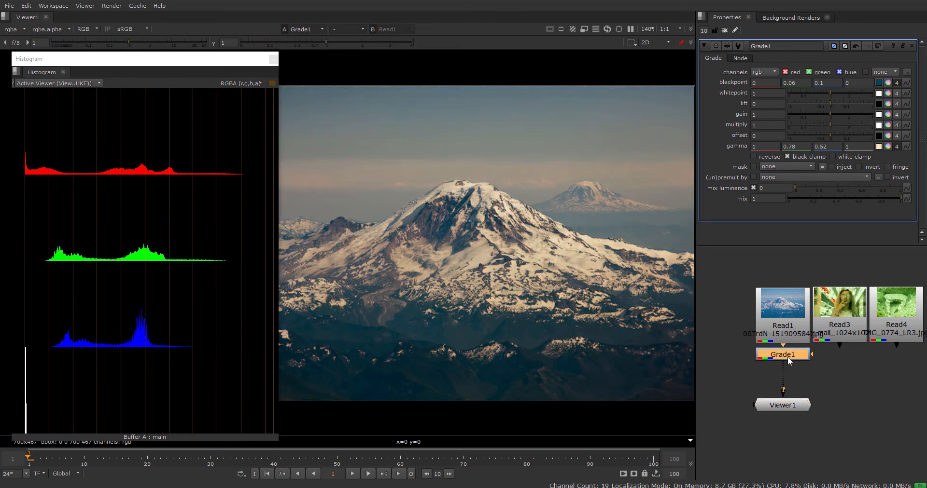
{"action": "key", "text": "Delete"}
{"action": "left_click", "coordinate": [843, 335]}
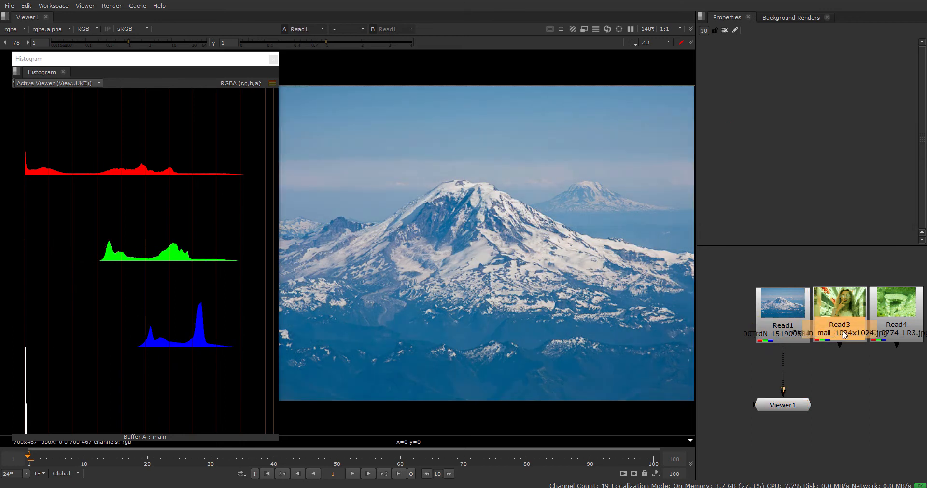
{"action": "key", "text": "g"}
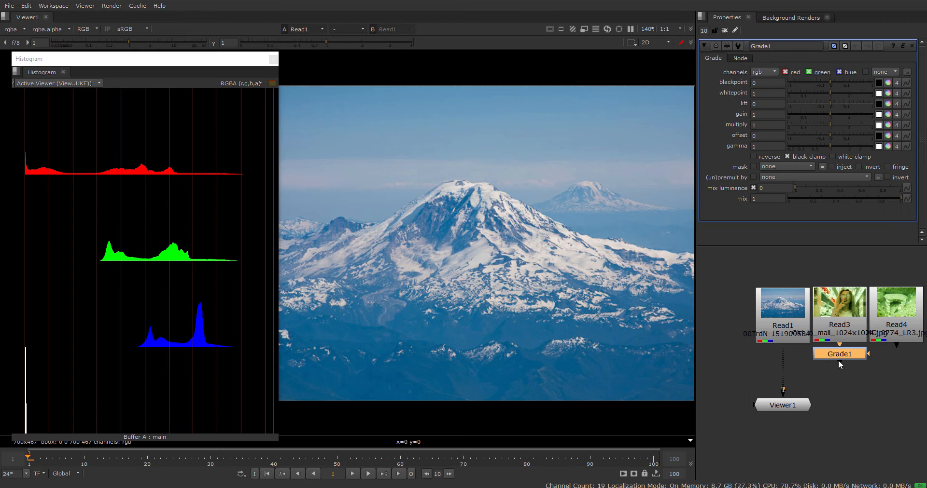
{"action": "key", "text": "1"}
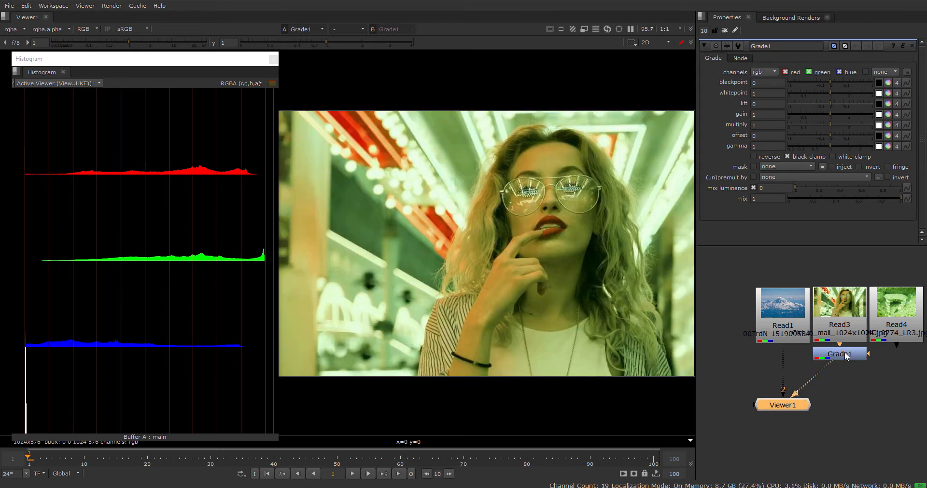
{"action": "left_click", "coordinate": [845, 356]}
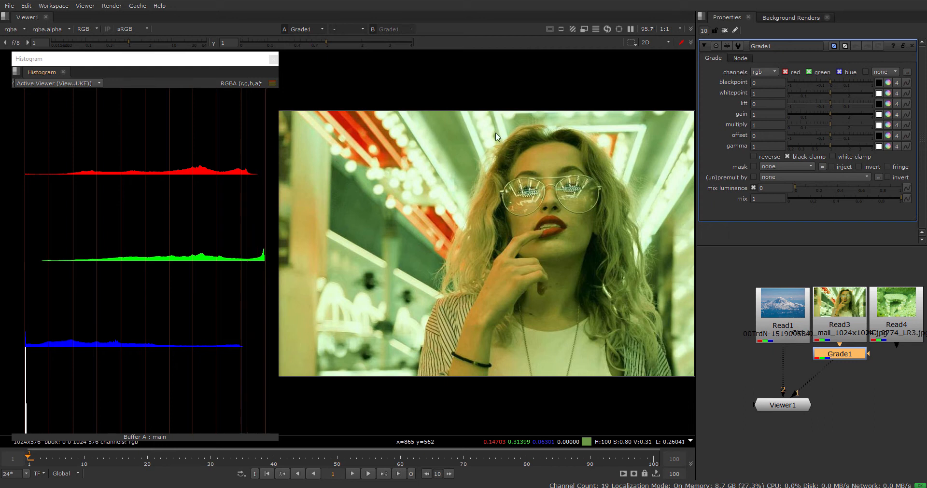
Set the green whitepoint of Read3's Grade node to 1.2
{"action": "left_click", "coordinate": [887, 94]}
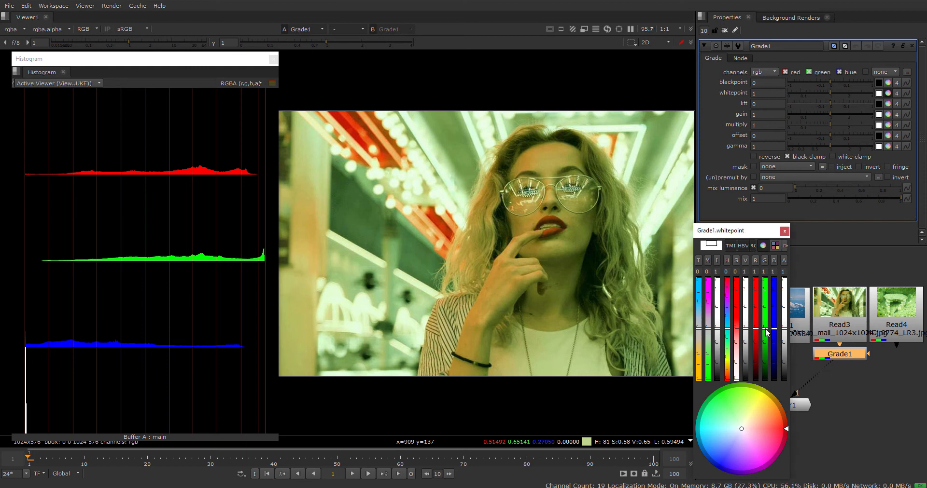
{"action": "left_click_drag", "start_coordinate": [765, 329], "coordinate": [765, 325]}
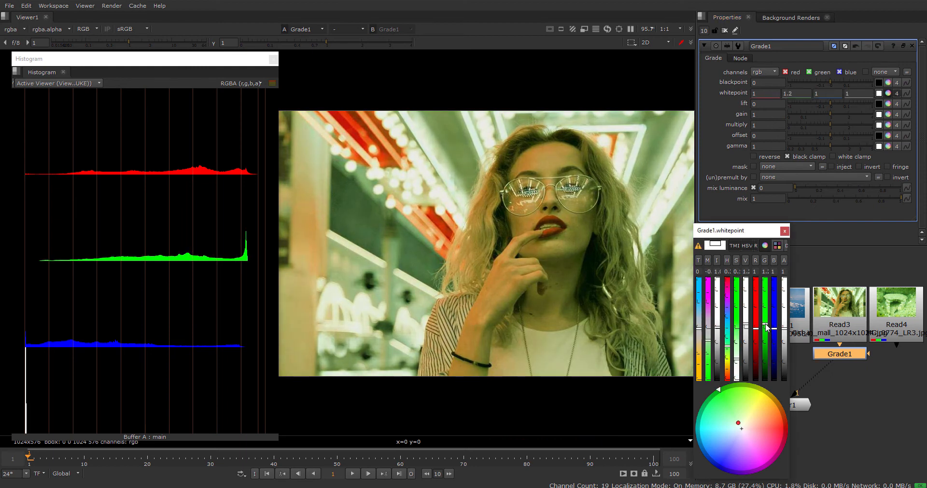
{"action": "left_click_drag", "start_coordinate": [767, 327], "coordinate": [769, 328]}
{"action": "left_click", "coordinate": [784, 232]}
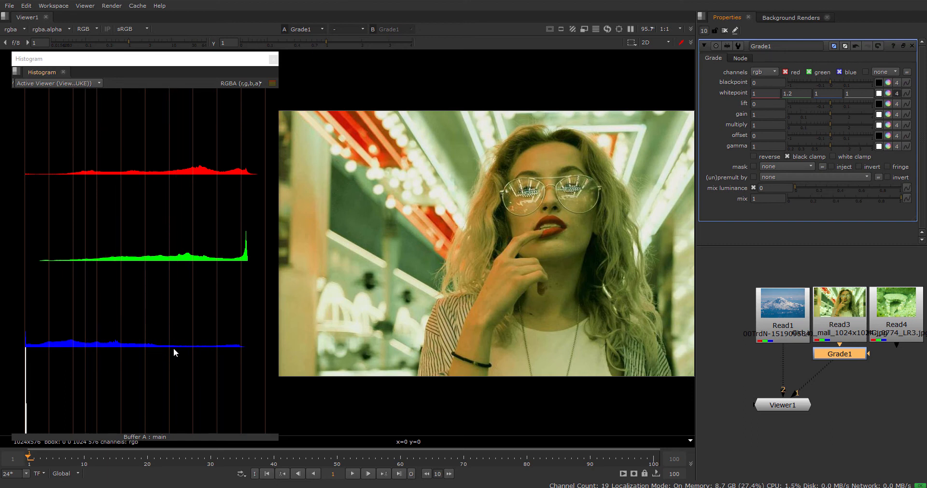
Set the blue gamma of Read3's Grade node to 1.6
{"action": "left_click", "coordinate": [888, 147]}
{"action": "left_click_drag", "start_coordinate": [774, 329], "coordinate": [776, 322]}
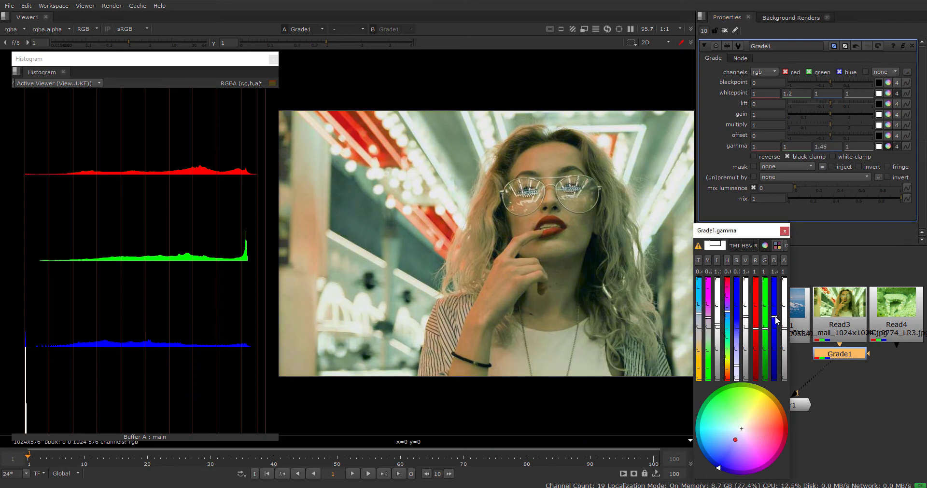
{"action": "left_click_drag", "start_coordinate": [774, 322], "coordinate": [773, 315]}
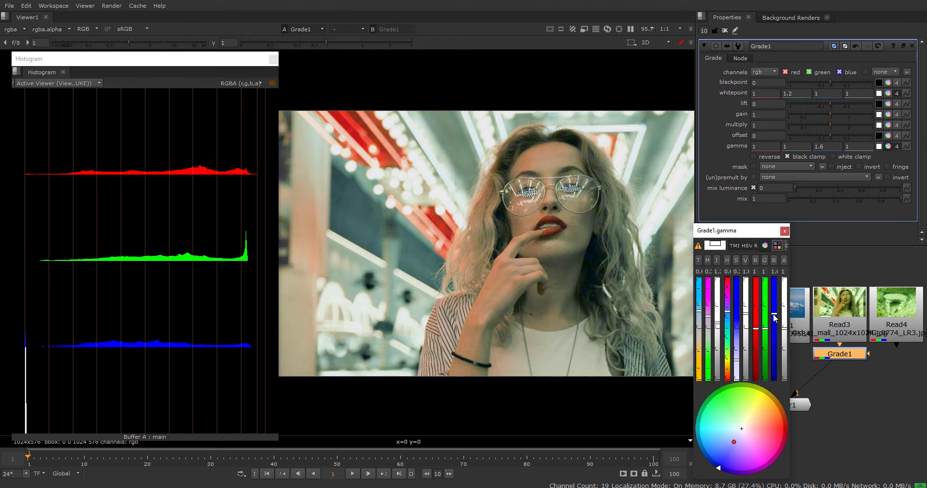
{"action": "left_click", "coordinate": [785, 232]}
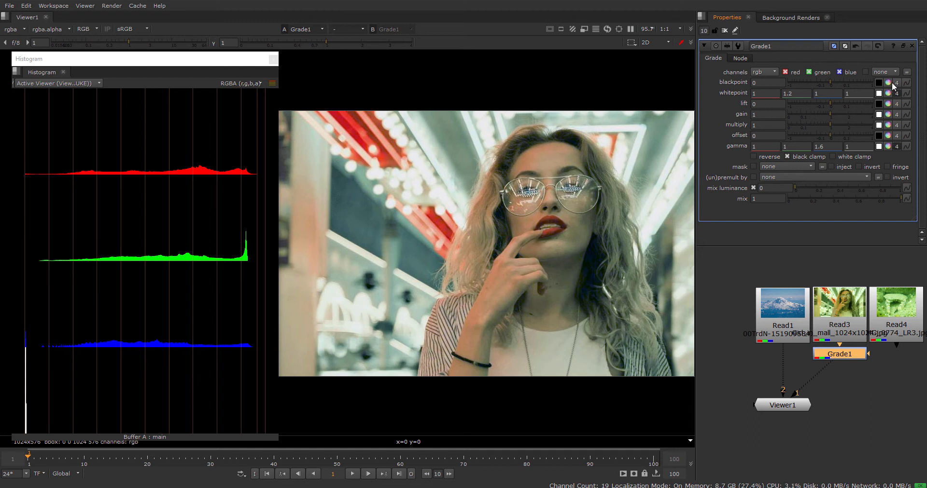
Set the blue blackpoint of Read3's Grade node to -0.001
{"action": "left_click", "coordinate": [889, 84]}
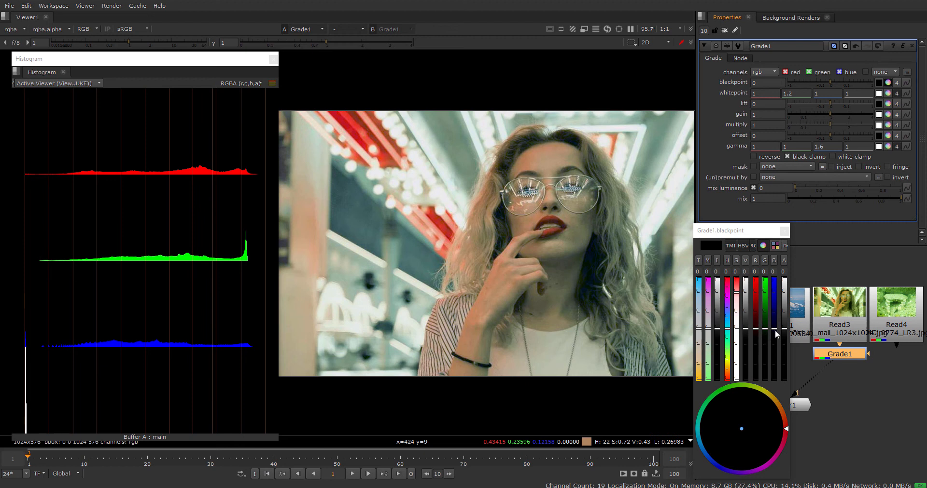
{"action": "mouse_move", "coordinate": [775, 328]}
{"action": "left_mouse_down"}
{"action": "mouse_move", "coordinate": [773, 336]}
{"action": "mouse_move", "coordinate": [769, 329]}
{"action": "left_mouse_up"}
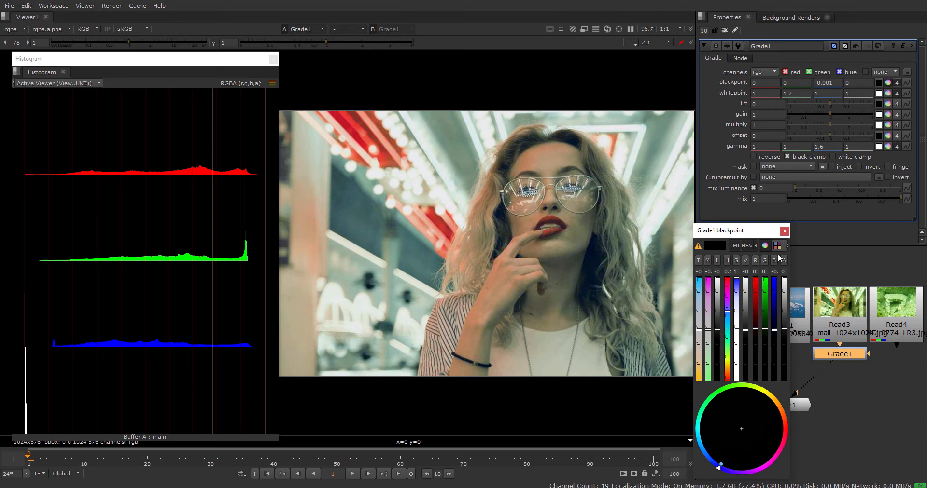
{"action": "left_click", "coordinate": [785, 231]}
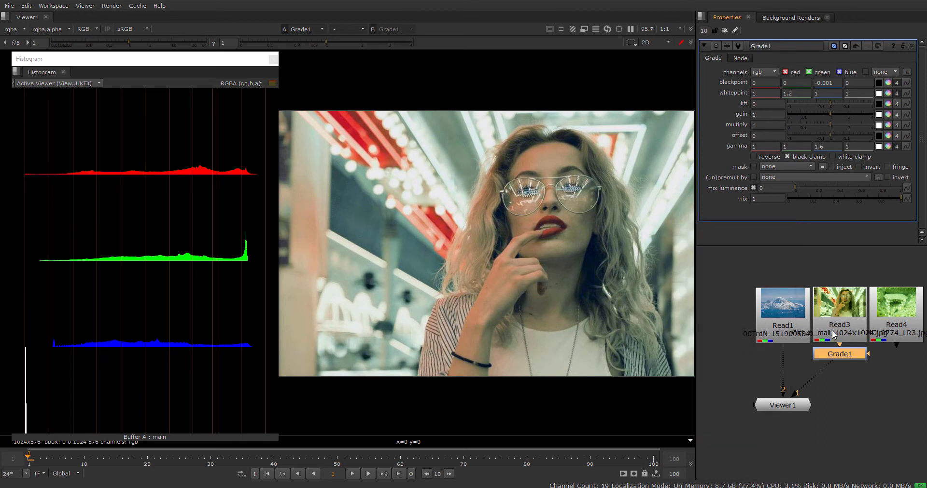
Compare the original Read3 portrait with its graded version by alternating repeatedly between the two in the viewer
{"action": "left_click", "coordinate": [833, 335]}
{"action": "key", "text": "1"}
{"action": "key", "text": "2"}
{"action": "key", "text": "1"}
{"action": "key", "text": "2"}
{"action": "key", "text": "1"}
{"action": "key", "text": "2"}
{"action": "key", "text": "1"}
{"action": "key", "text": "2"}
{"action": "key", "text": "1"}
{"action": "key", "text": "2"}
{"action": "key", "text": "1"}
{"action": "key", "text": "2"}
{"action": "key", "text": "1"}
{"action": "key", "text": "2"}
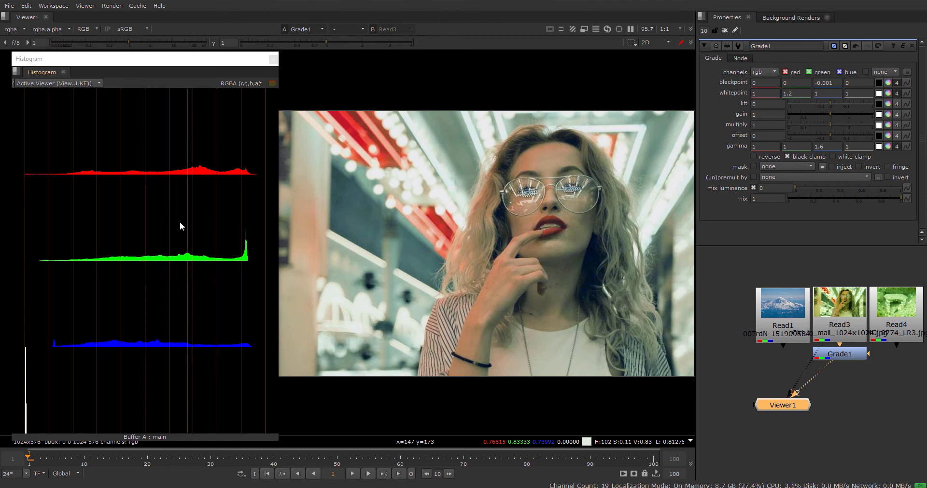
Delete the portrait's Grade node and add a Grade node below Read4, viewing the graded crab image
{"action": "key", "text": "Delete"}
{"action": "left_click", "coordinate": [891, 330]}
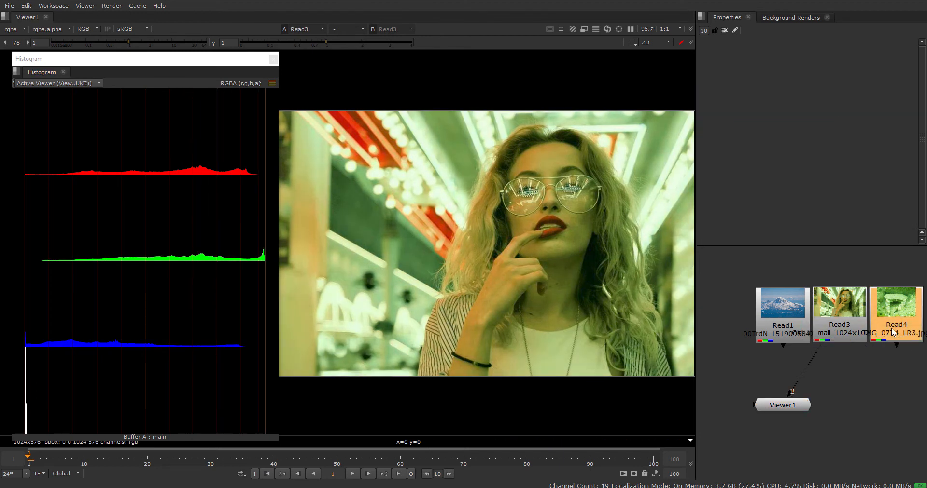
{"action": "key", "text": "1"}
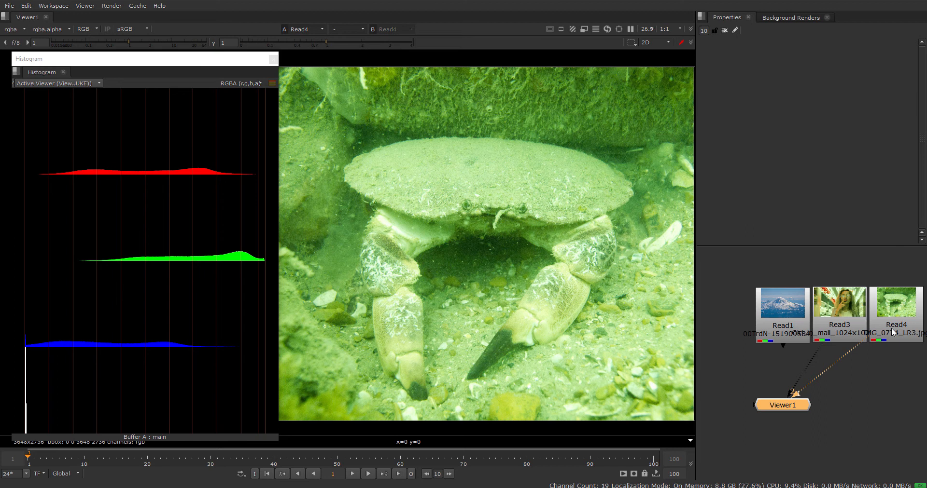
{"action": "key", "text": "g"}
{"action": "left_click_drag", "start_coordinate": [871, 333], "coordinate": [896, 371]}
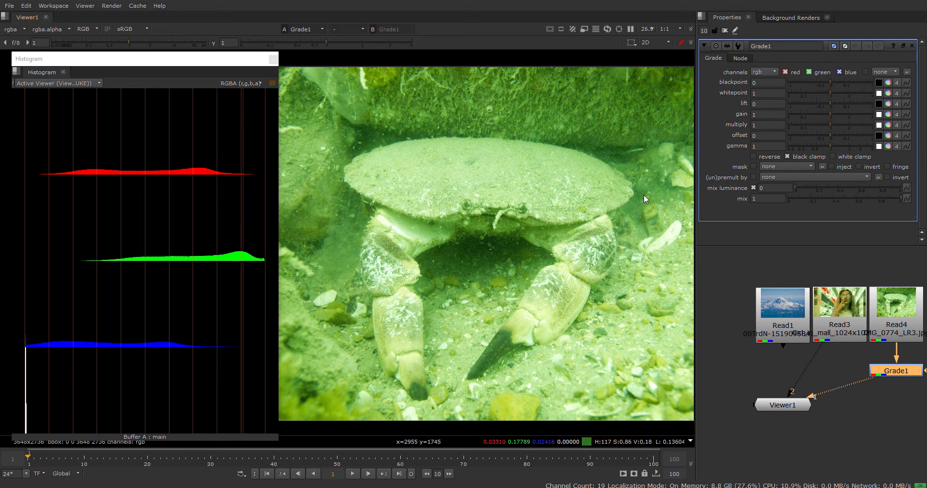
Set the green gamma of Read4's Grade node to 0.68
{"action": "left_click", "coordinate": [887, 146]}
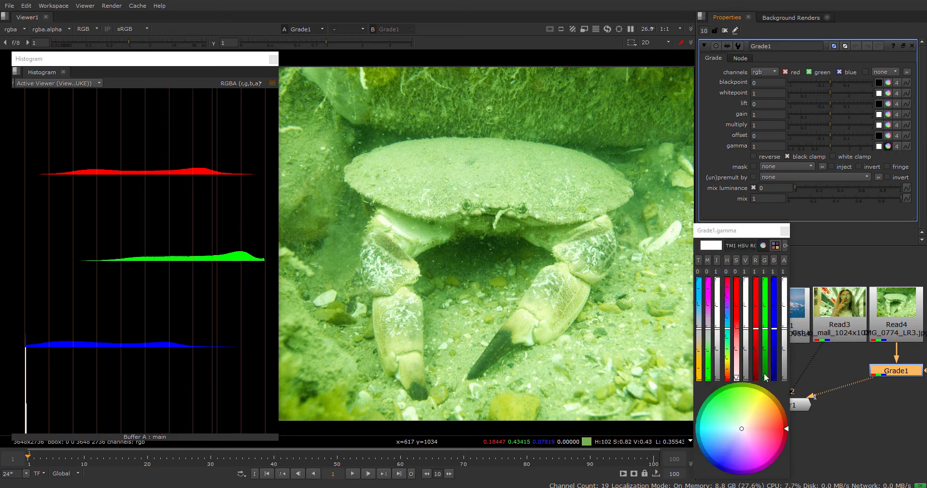
{"action": "left_click_drag", "start_coordinate": [765, 332], "coordinate": [765, 339]}
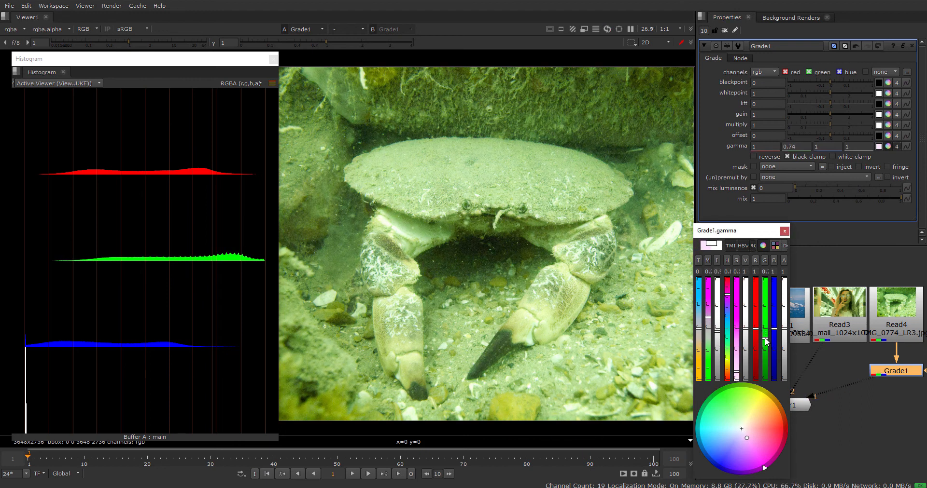
{"action": "left_click", "coordinate": [766, 337]}
{"action": "left_click_drag", "start_coordinate": [767, 341], "coordinate": [767, 345]}
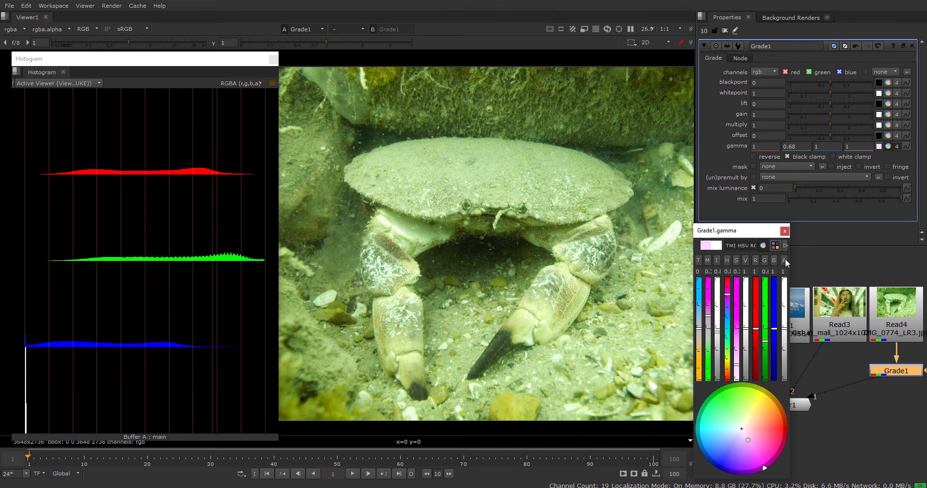
{"action": "left_click", "coordinate": [787, 232]}
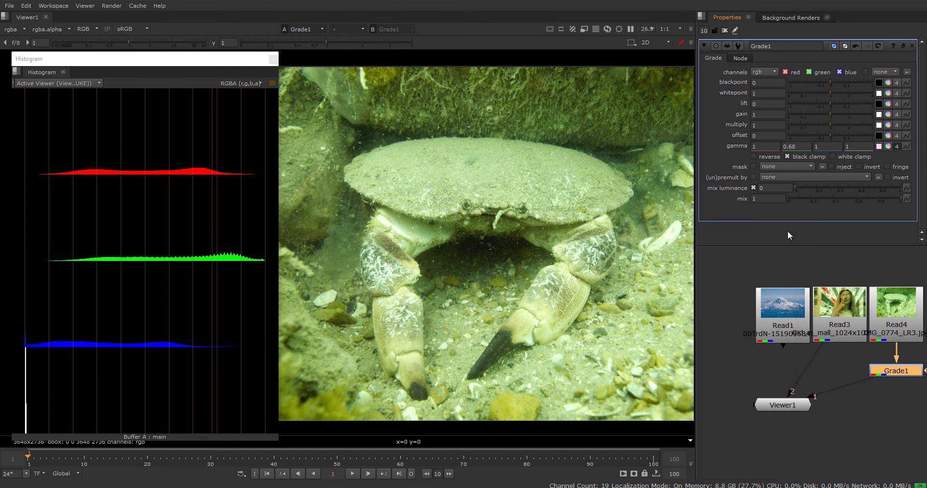
Set the green whitepoint of Read4's Grade node to 1.3
{"action": "left_click", "coordinate": [888, 93]}
{"action": "left_click_drag", "start_coordinate": [766, 330], "coordinate": [767, 327]}
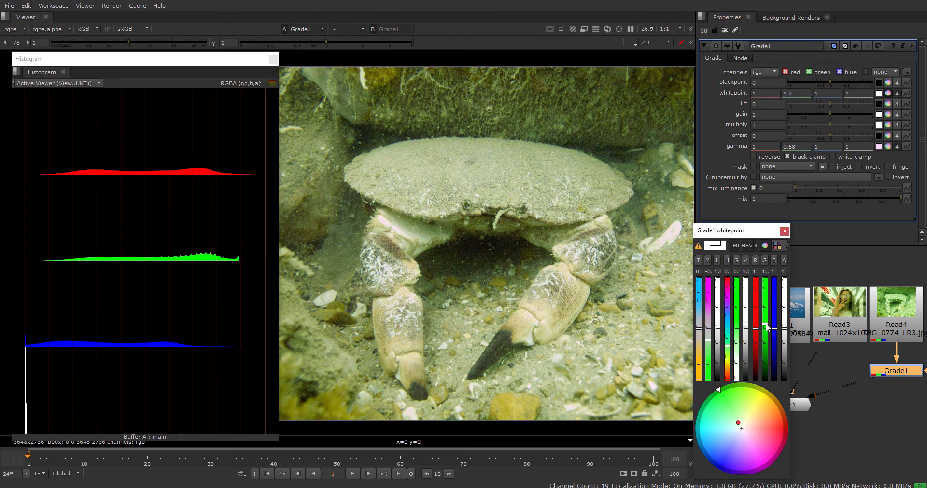
{"action": "left_click_drag", "start_coordinate": [767, 327], "coordinate": [769, 325]}
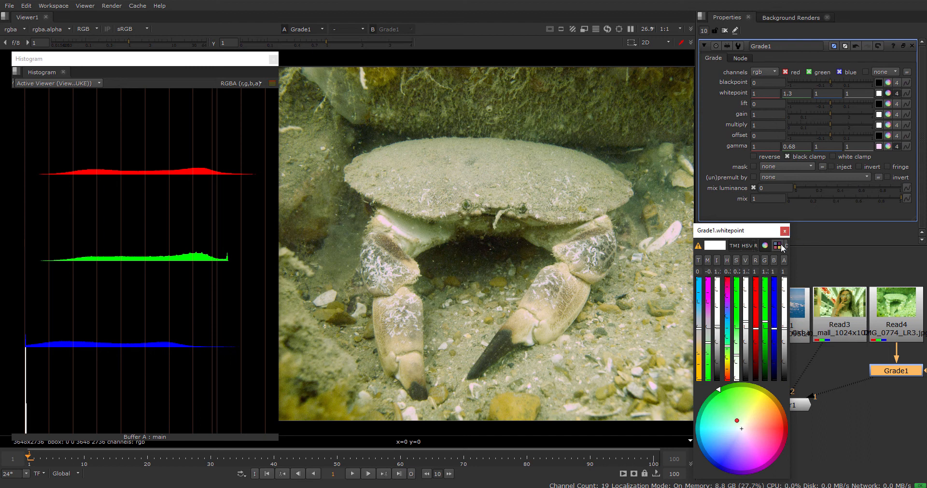
{"action": "left_click", "coordinate": [784, 231]}
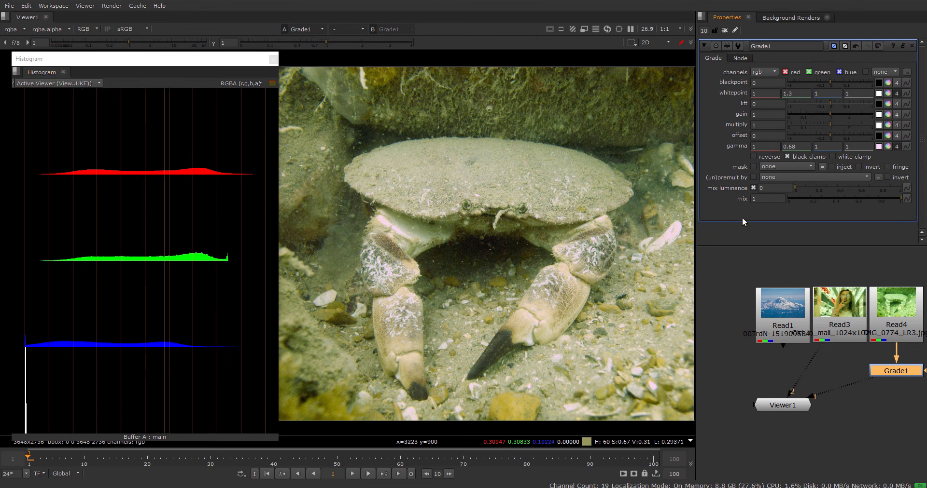
Set the blue gamma of Read4's Grade node to 1.24
{"action": "left_click", "coordinate": [887, 146]}
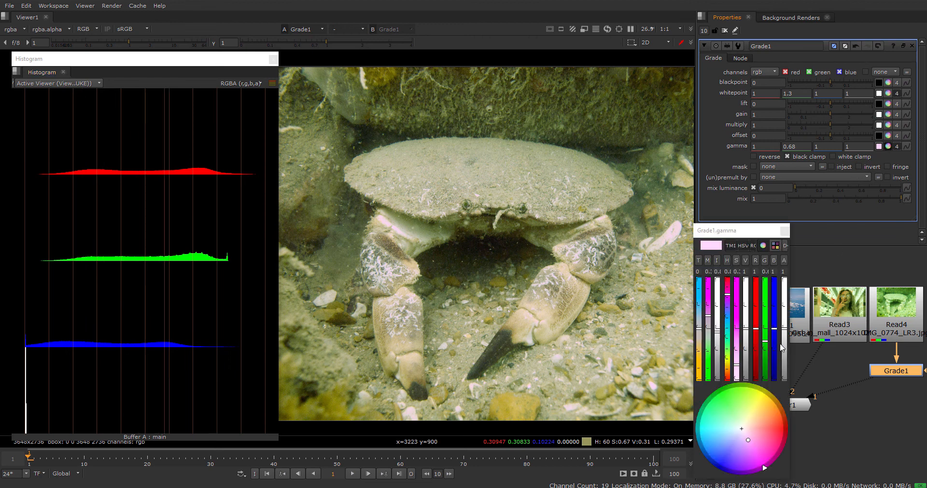
{"action": "left_click_drag", "start_coordinate": [773, 330], "coordinate": [775, 323]}
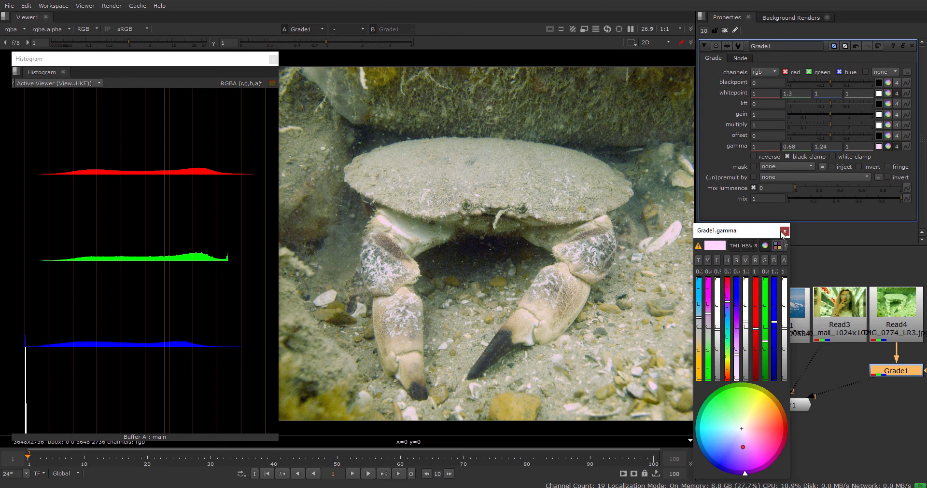
{"action": "left_click", "coordinate": [783, 232]}
Set the blue blackpoint of Read4's Grade node to -0.001
{"action": "left_click", "coordinate": [887, 83]}
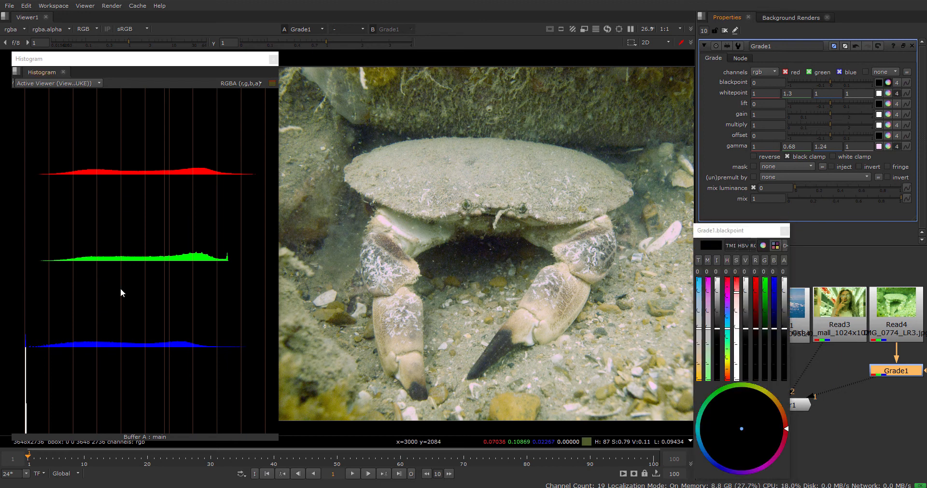
{"action": "left_click", "coordinate": [773, 329]}
{"action": "left_click_drag", "start_coordinate": [773, 328], "coordinate": [774, 329]}
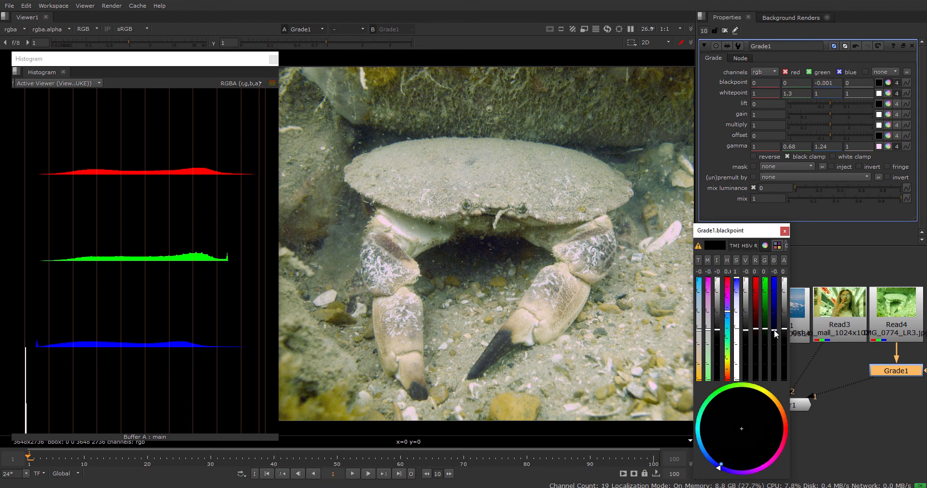
{"action": "left_click", "coordinate": [784, 231]}
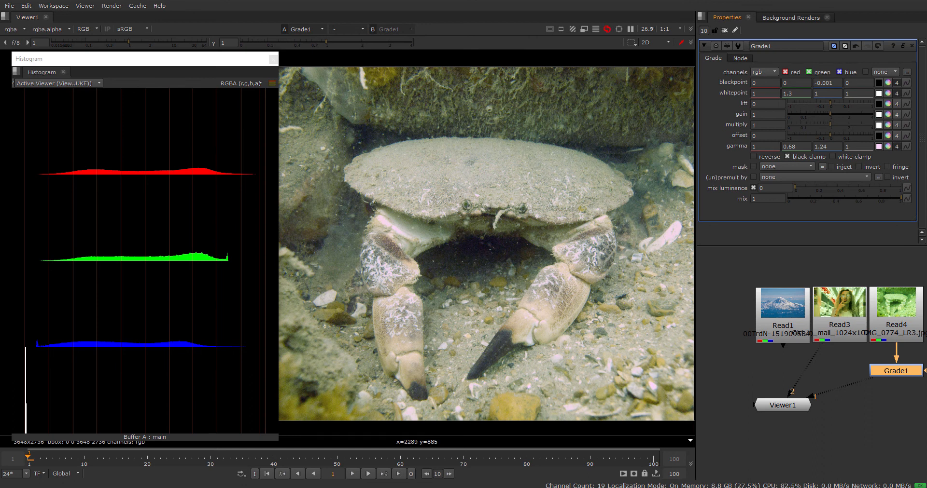
Assign Read4 and its Grade node to separate viewer inputs and compare the original crab image with the graded one
{"action": "left_click", "coordinate": [894, 336]}
{"action": "key", "text": "1"}
{"action": "left_click", "coordinate": [894, 373]}
{"action": "key", "text": "2"}
{"action": "key", "text": "1"}
{"action": "key", "text": "2"}
{"action": "key", "text": "1"}
{"action": "key", "text": "2"}
{"action": "key", "text": "1"}
{"action": "key", "text": "2"}
{"action": "key", "text": "1"}
{"action": "key", "text": "2"}
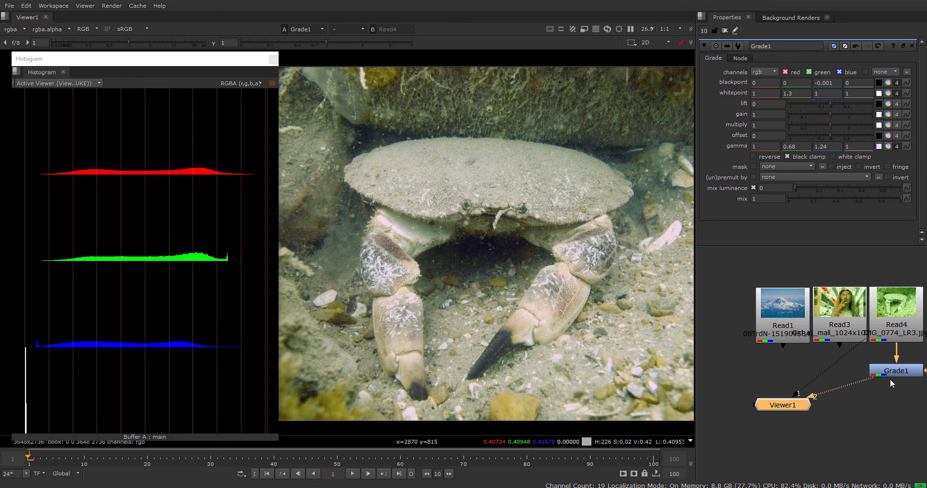
{"action": "mouse_move", "coordinate": [132, 58]}
{"action": "left_mouse_down"}
{"action": "mouse_move", "coordinate": [178, 77]}
{"action": "mouse_move", "coordinate": [121, 79]}
{"action": "mouse_move", "coordinate": [116, 72]}
{"action": "mouse_move", "coordinate": [131, 63]}
{"action": "mouse_move", "coordinate": [120, 63]}
{"action": "left_mouse_up"}
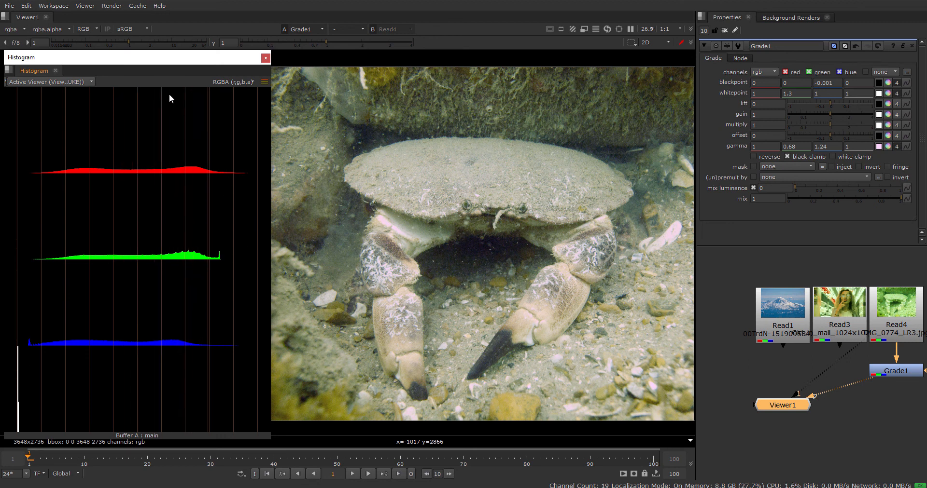
{"action": "mouse_move", "coordinate": [142, 59]}
{"action": "left_mouse_down"}
{"action": "mouse_move", "coordinate": [168, 120]}
{"action": "mouse_move", "coordinate": [155, 58]}
{"action": "left_mouse_up"}
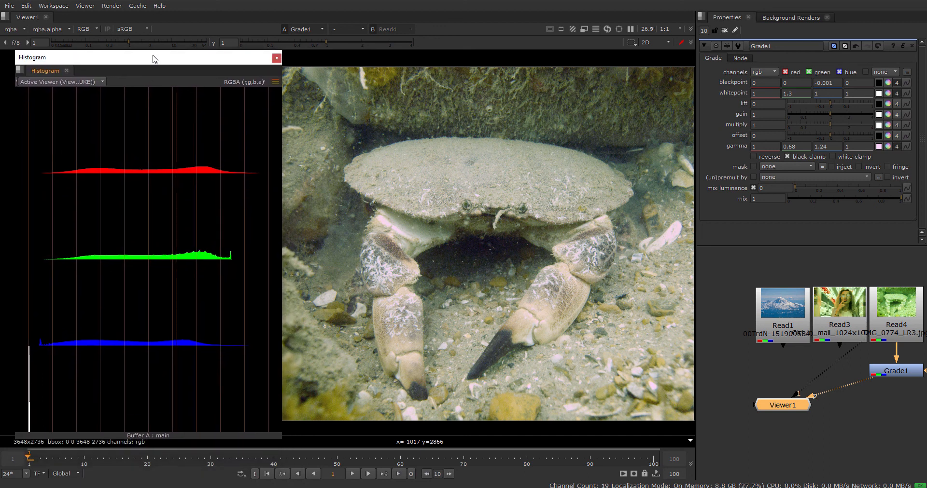
{"action": "mouse_move", "coordinate": [154, 59]}
{"action": "left_mouse_down"}
{"action": "mouse_move", "coordinate": [157, 81]}
{"action": "mouse_move", "coordinate": [143, 68]}
{"action": "mouse_move", "coordinate": [150, 59]}
{"action": "left_mouse_up"}
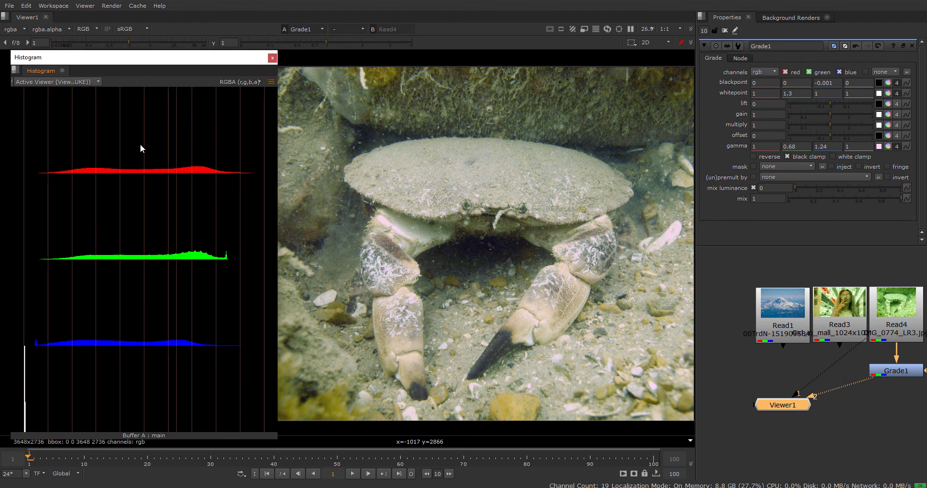